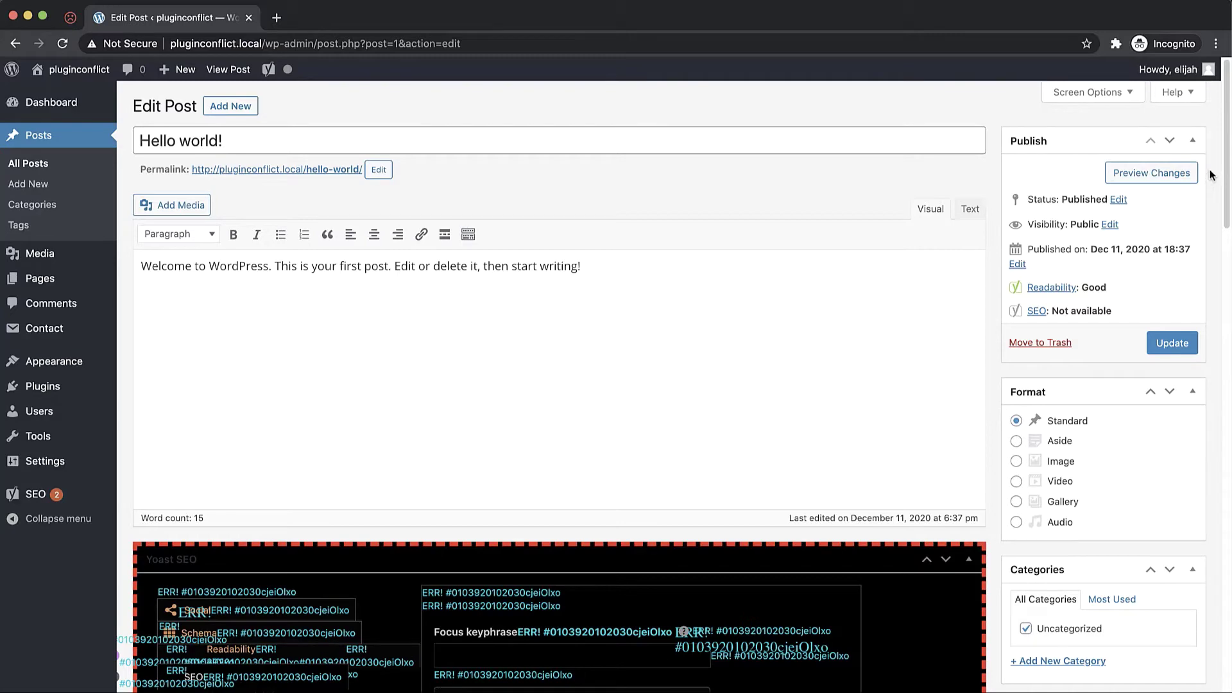
Inspect the post's Yoast SEO section, and bulk-deactivate the Classic Editor, Completely Innocent Plugin and Contact Form 7 plugins
drag(1224, 160, 1231, 279)
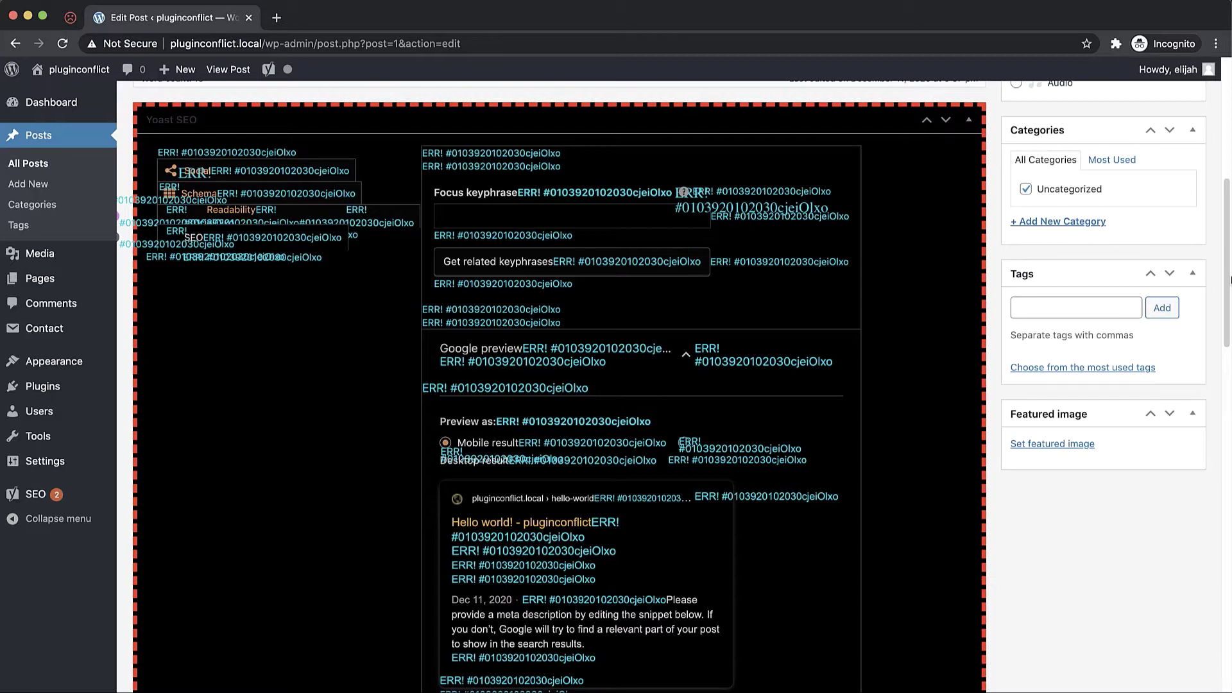
click(49, 384)
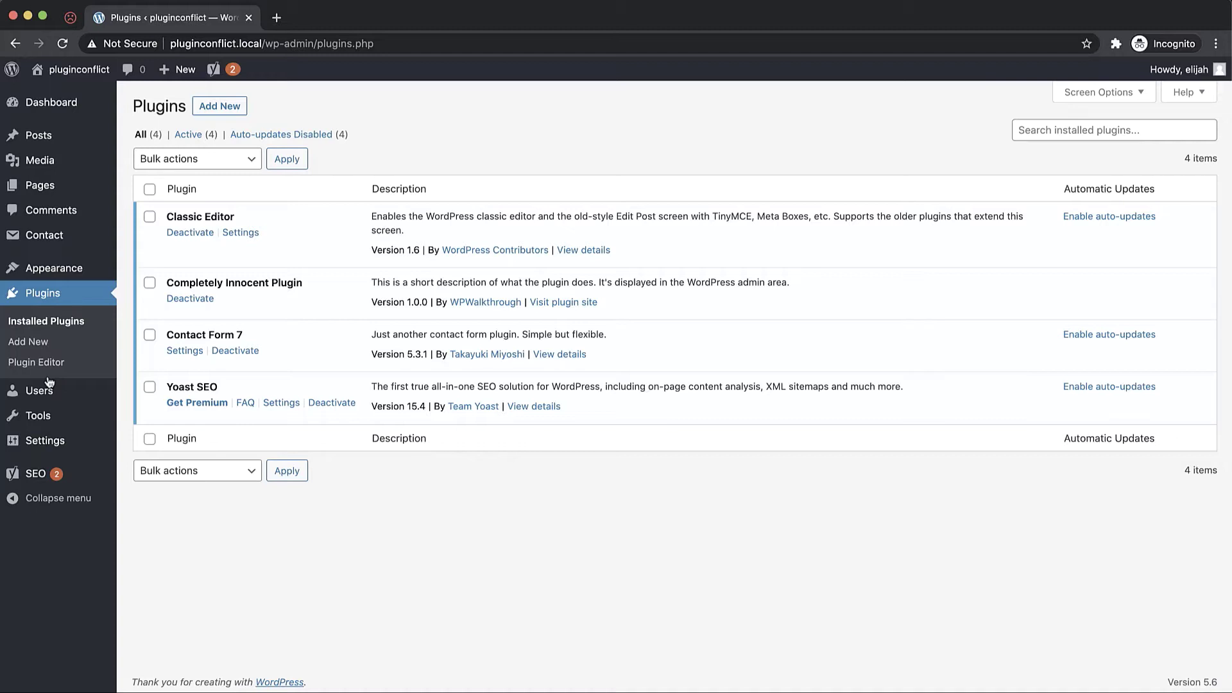
click(149, 217)
click(150, 283)
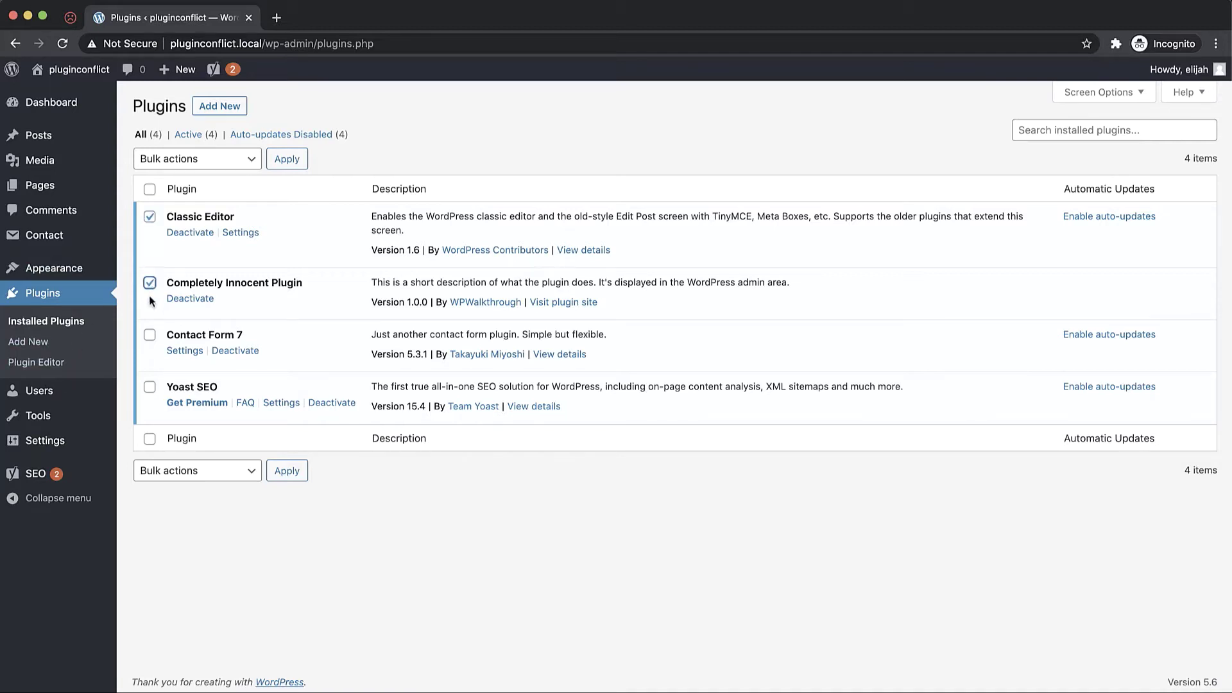
click(149, 337)
click(221, 162)
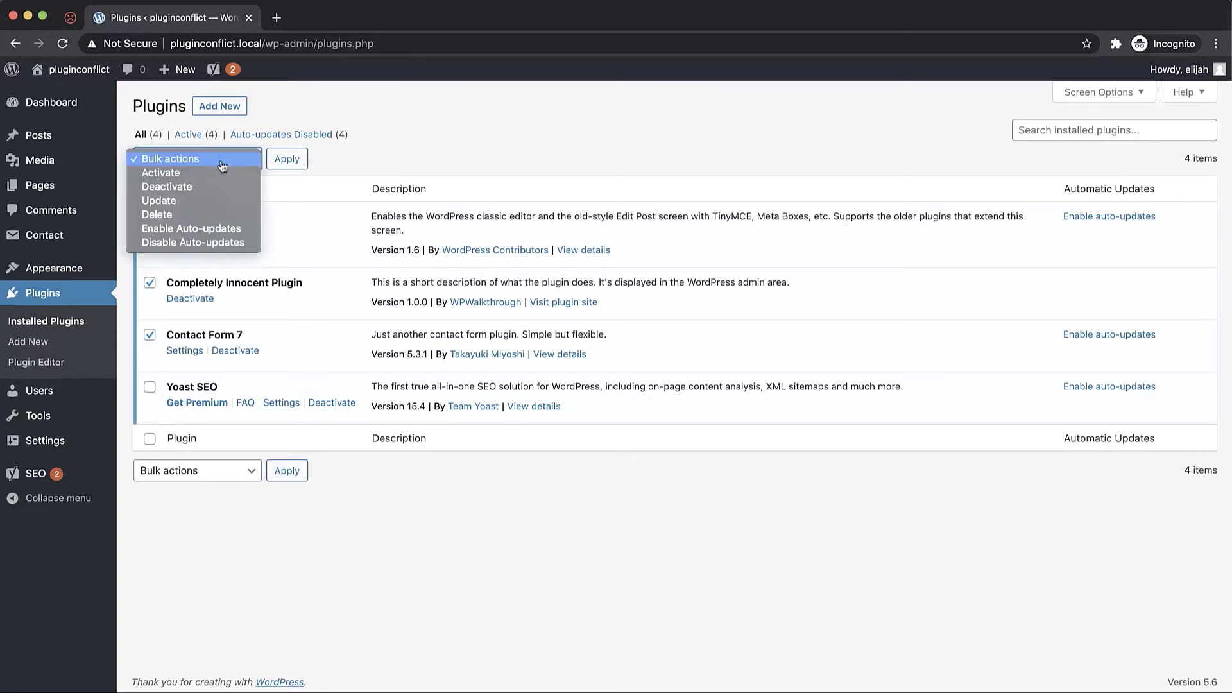
click(196, 187)
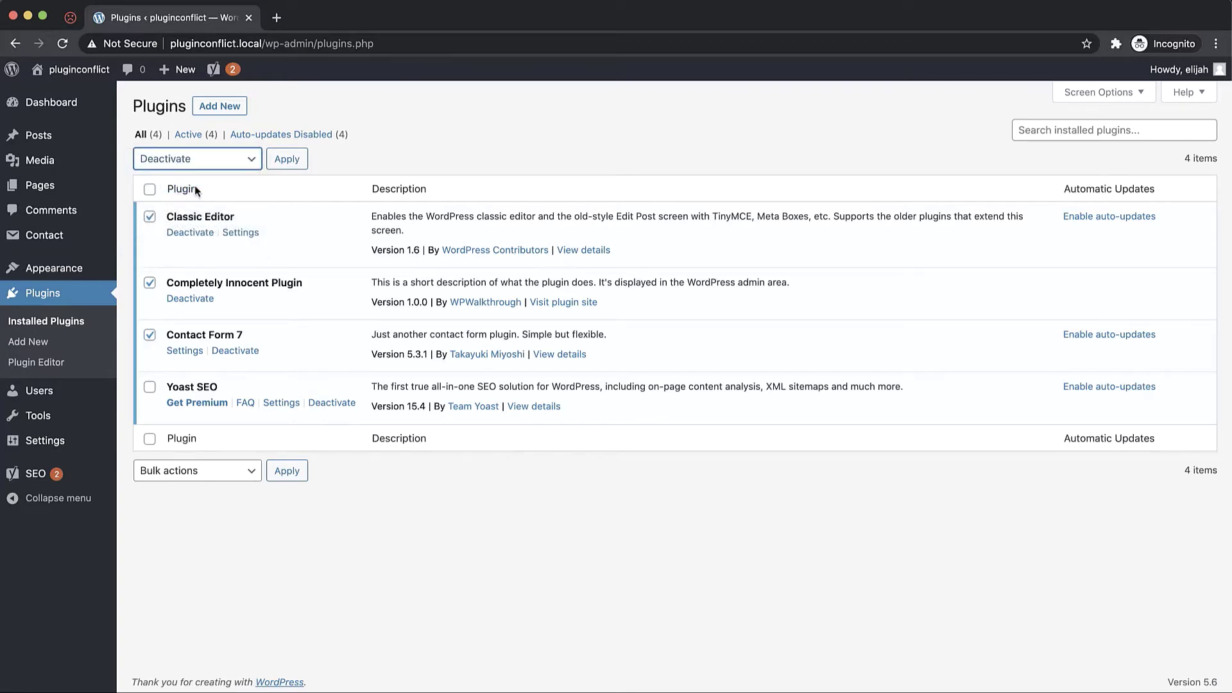
click(286, 160)
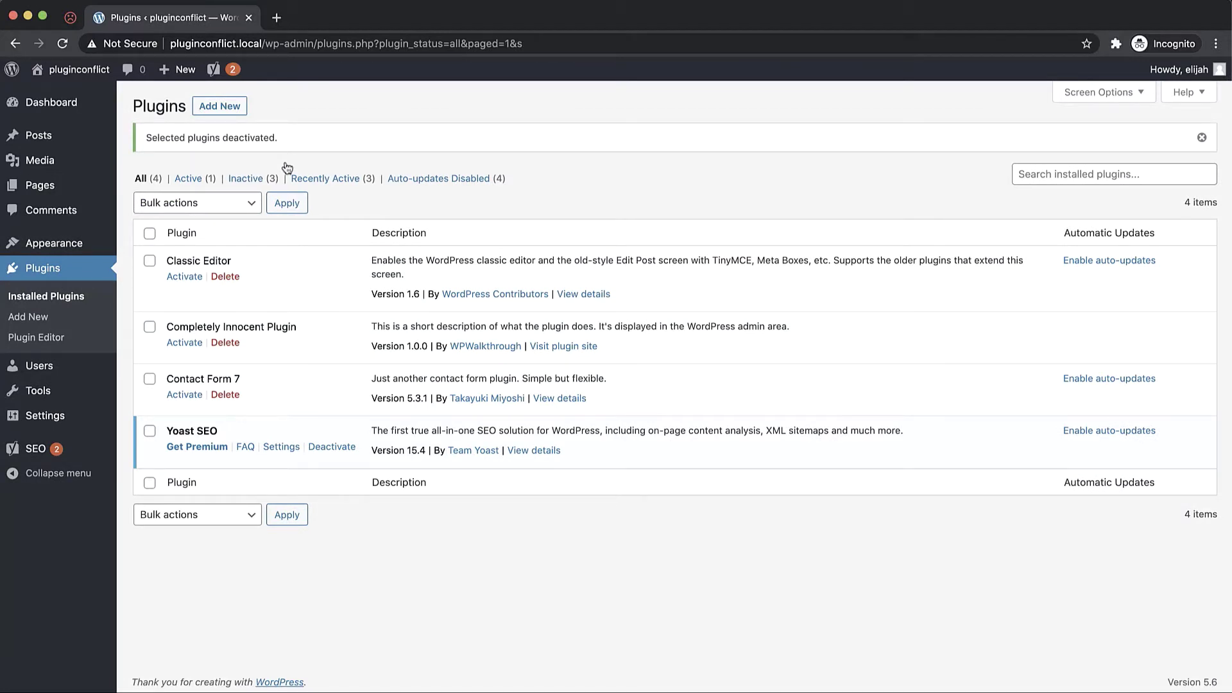
Activate the Twenty Nineteen theme in place of LeftSide
mouse_move(90, 244)
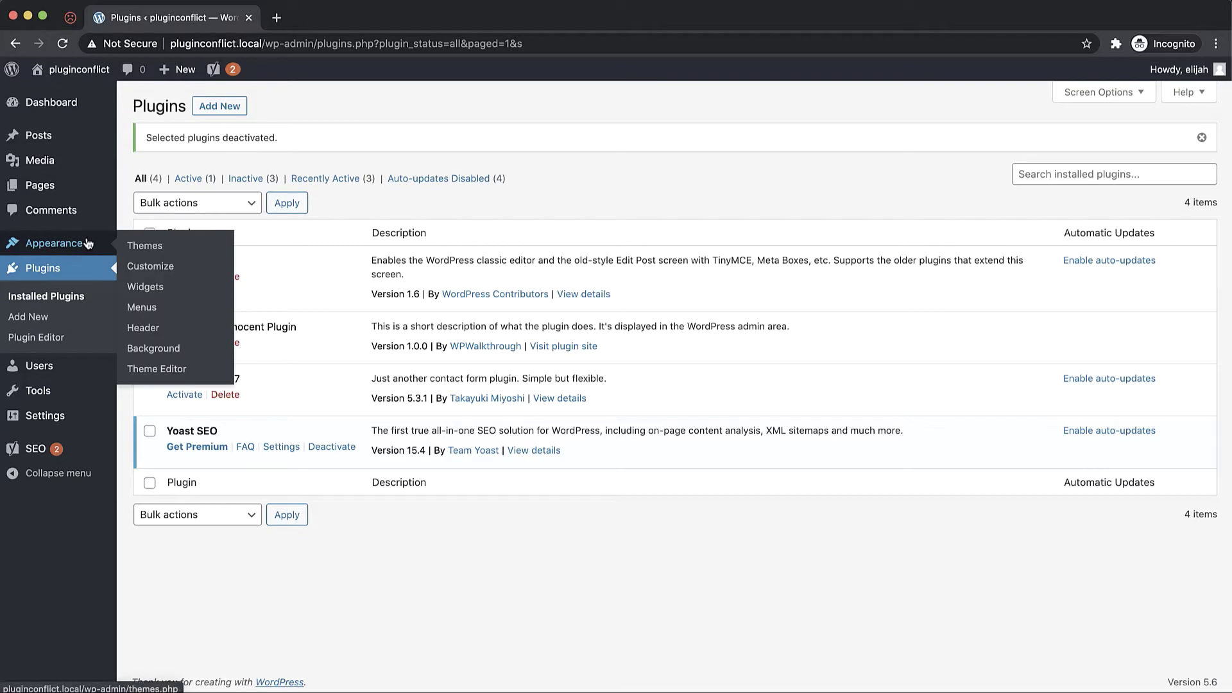
click(137, 246)
mouse_move(512, 295)
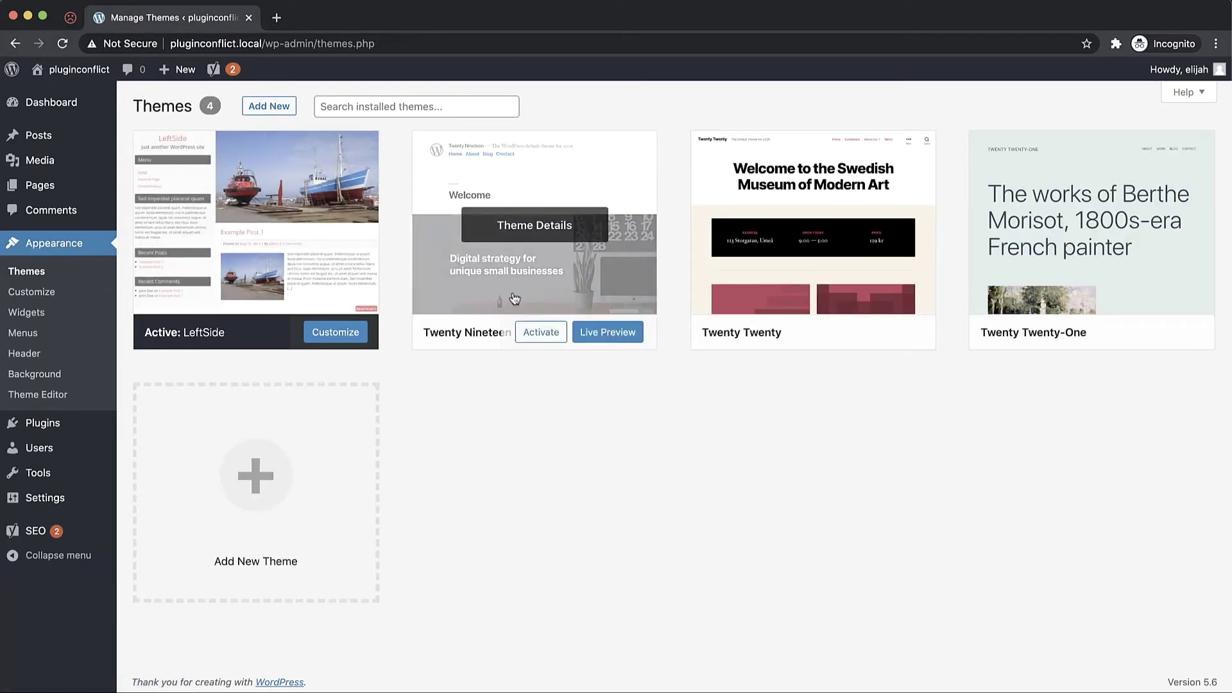
click(546, 334)
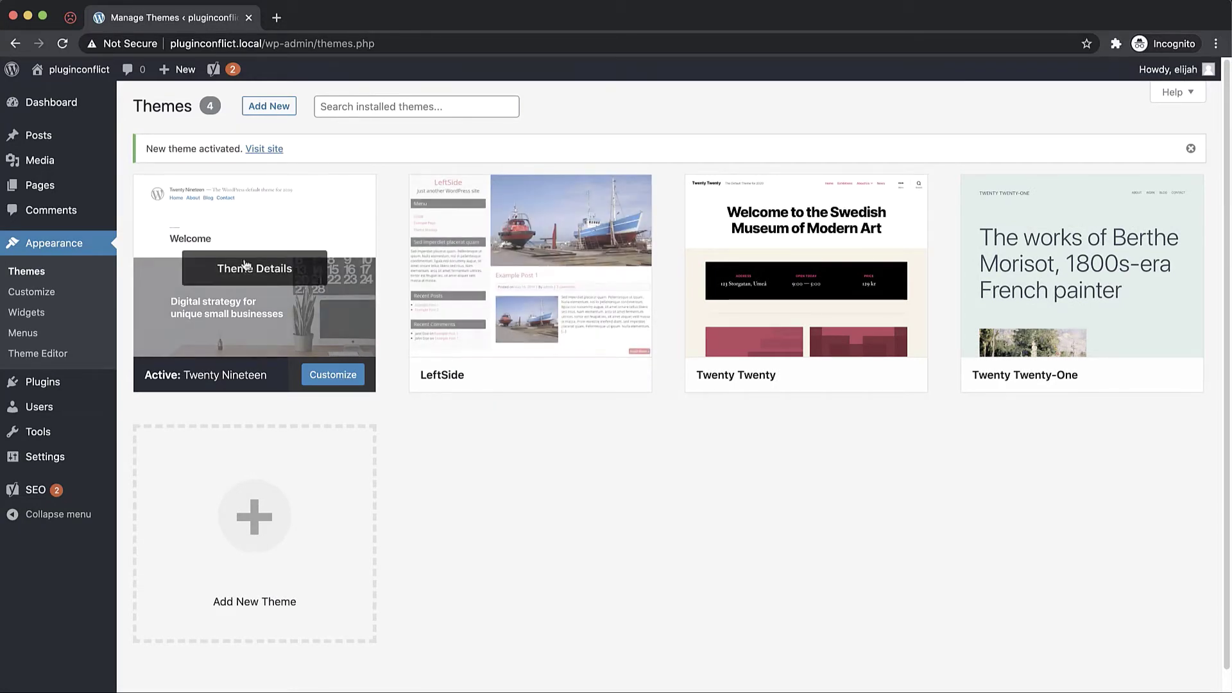
Open the "Hello world!" post, check its Yoast SEO section under the Twenty Nineteen theme, and return to the posts list
click(73, 136)
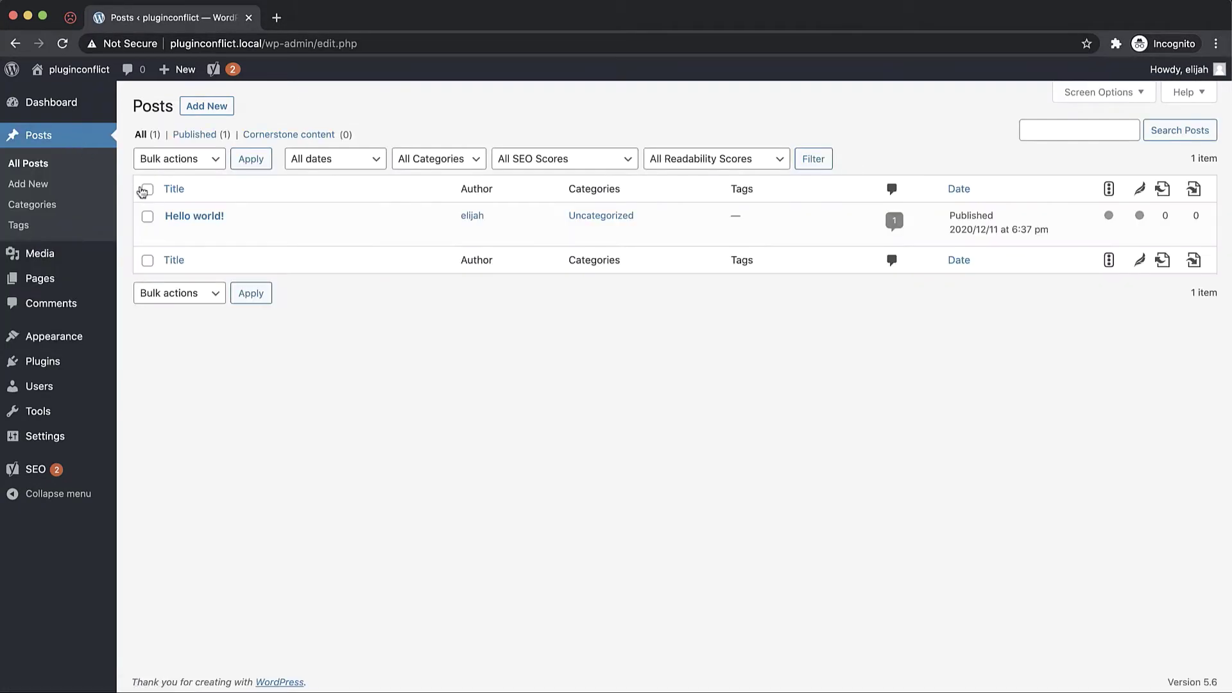
click(186, 217)
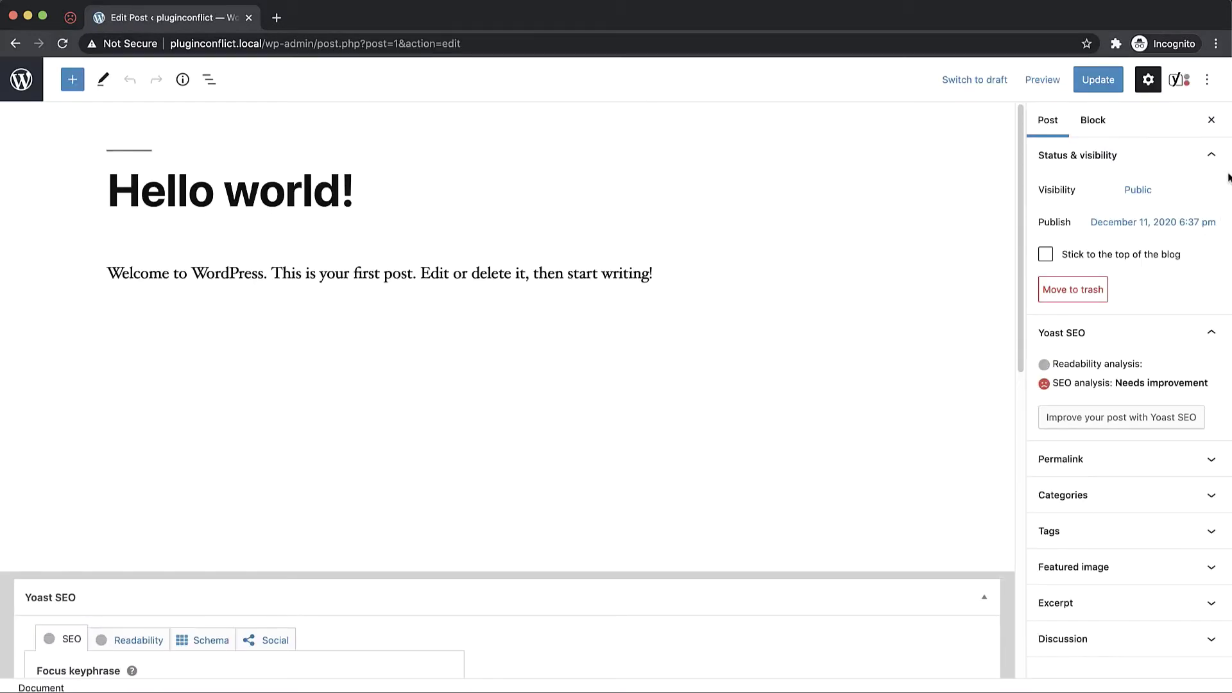
scroll(1023, 407, down, 7)
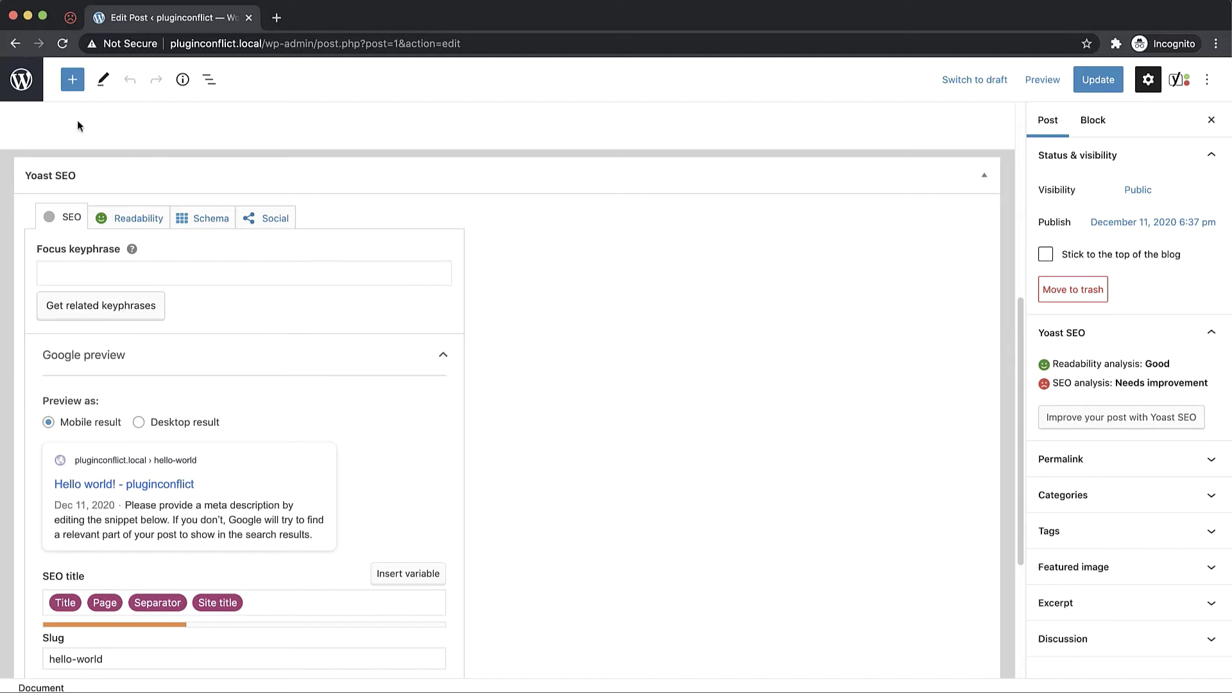
click(22, 90)
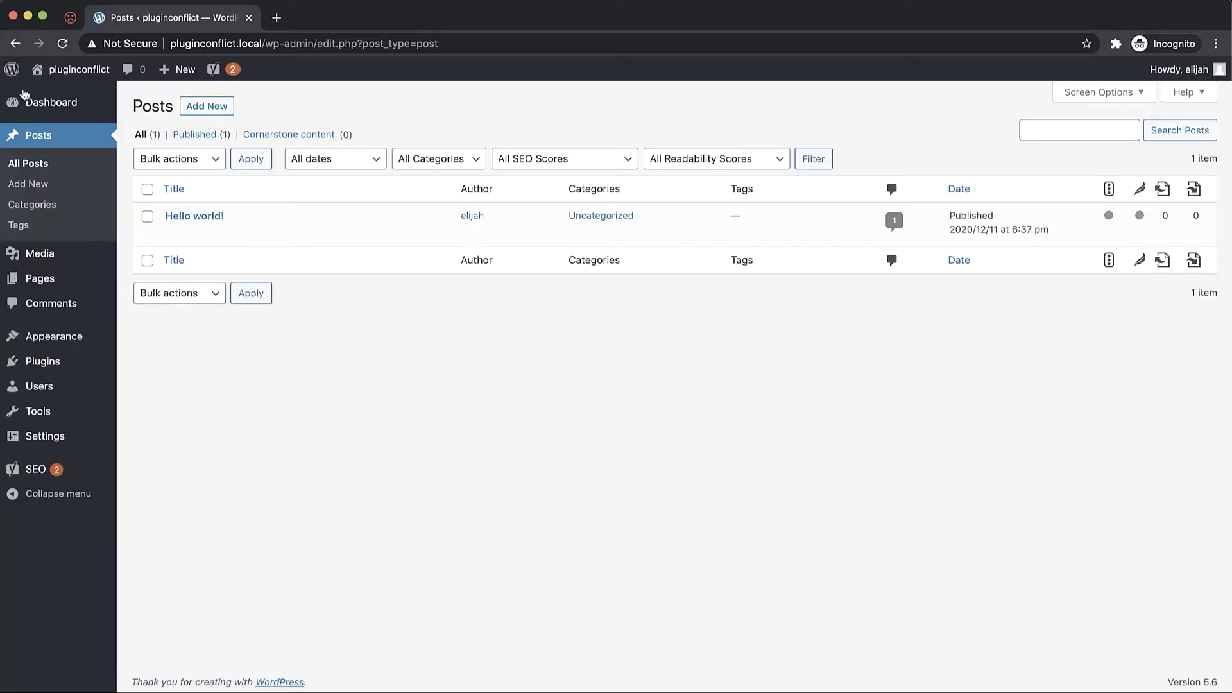
Switch the site's active theme back to LeftSide
mouse_move(60, 335)
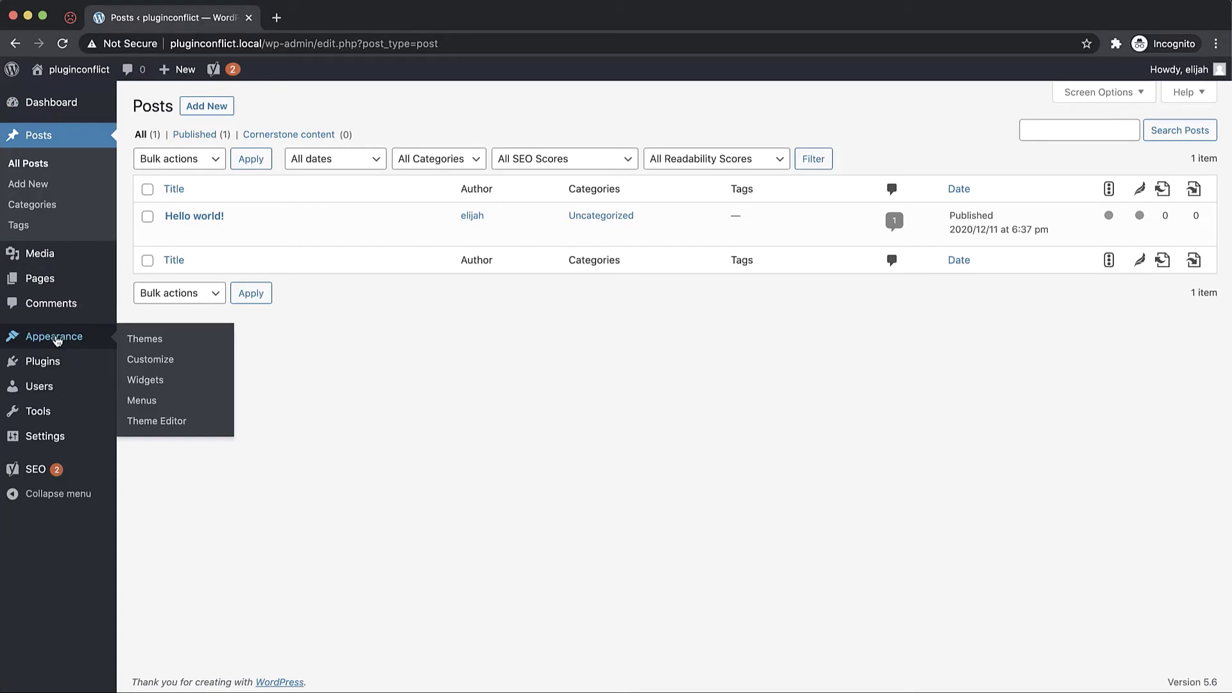
click(139, 339)
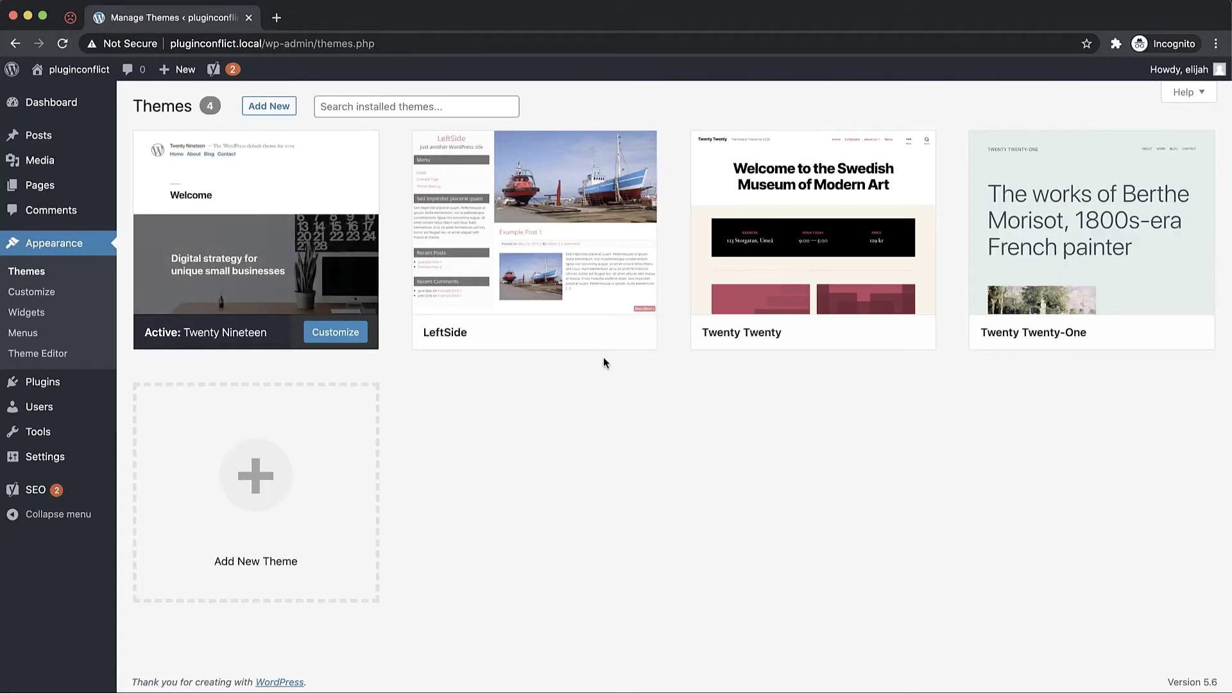
mouse_move(610, 339)
click(548, 334)
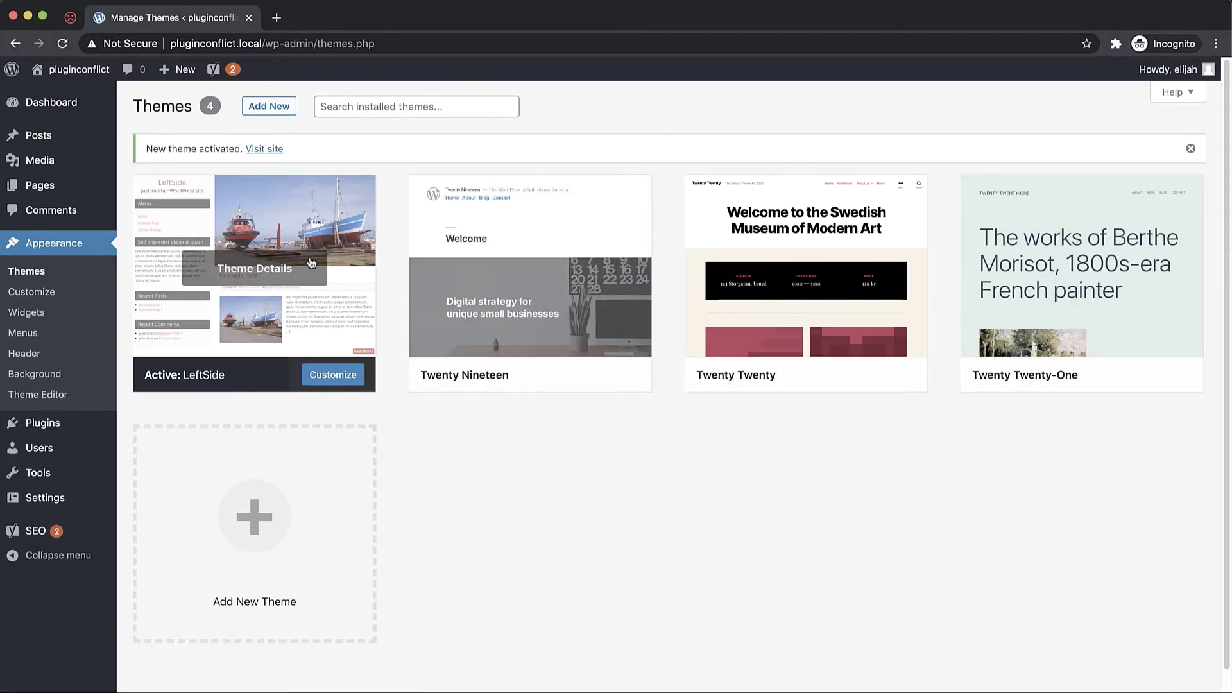
Open the "Hello world!" post again, check its Yoast SEO section under the LeftSide theme, and return to the posts list
click(79, 136)
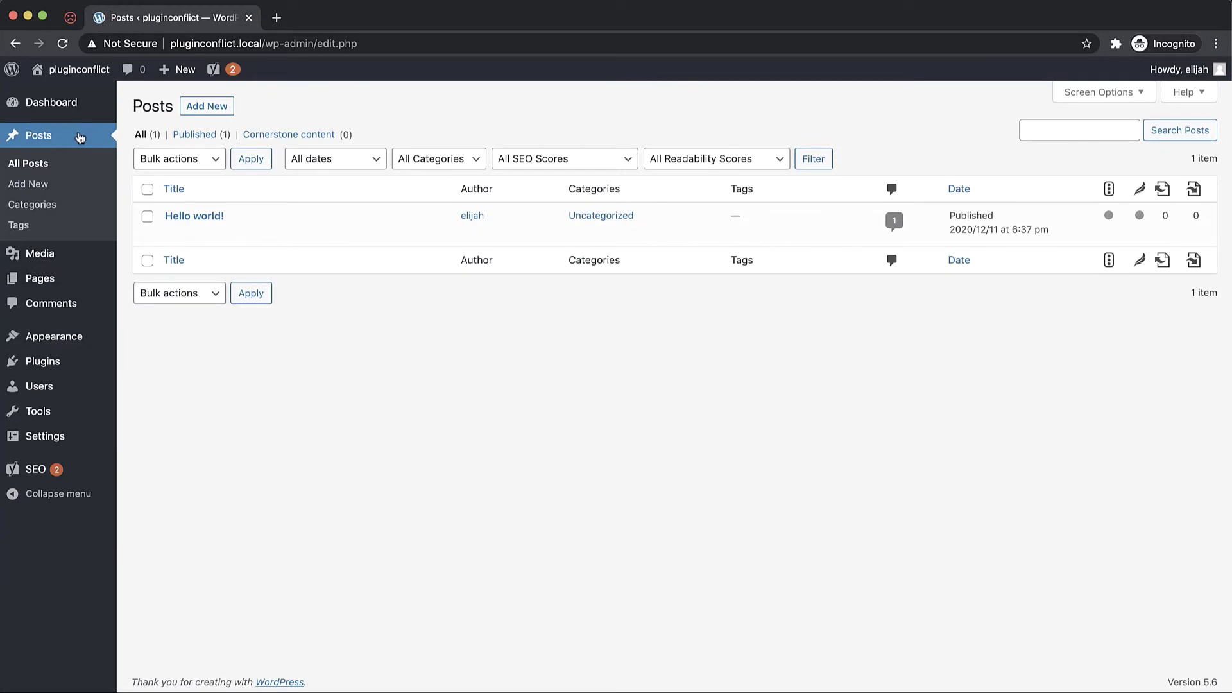
click(184, 217)
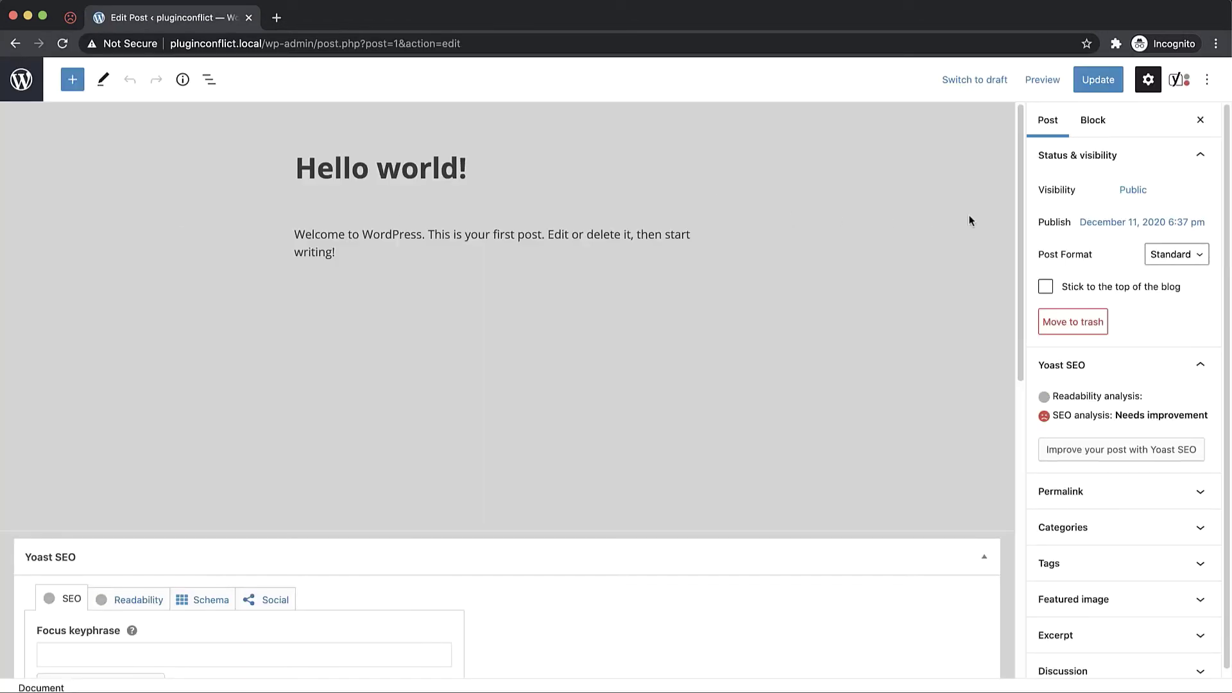
drag(1018, 194, 1031, 329)
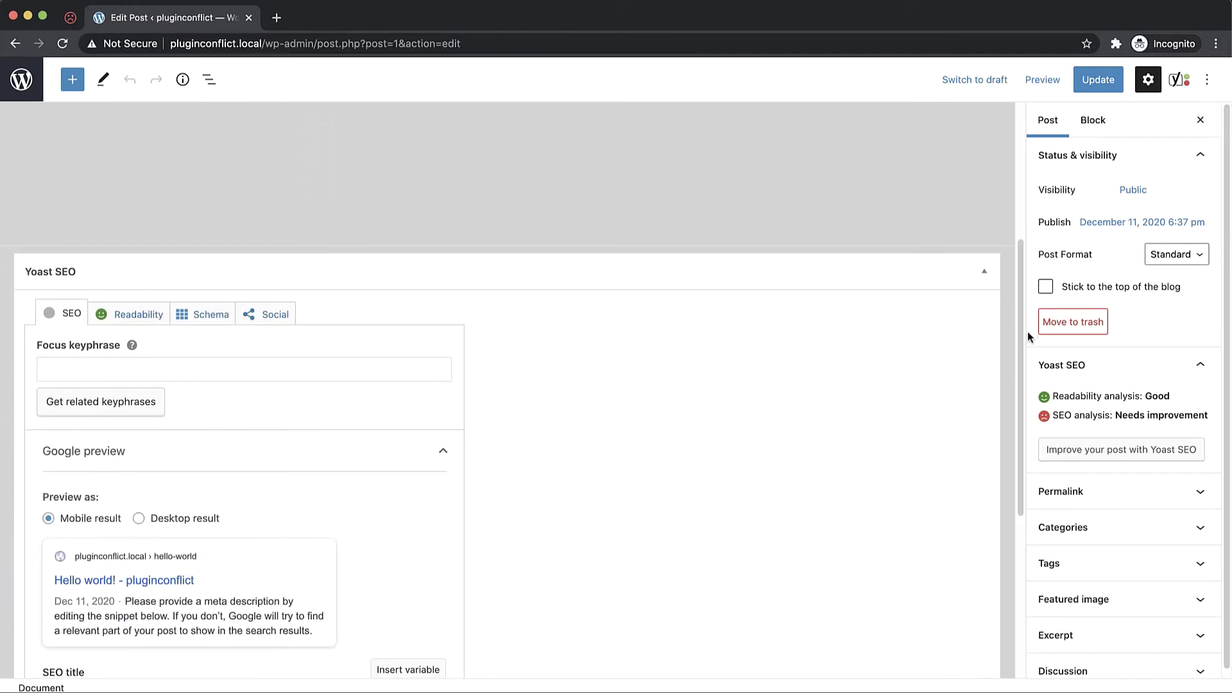
click(14, 75)
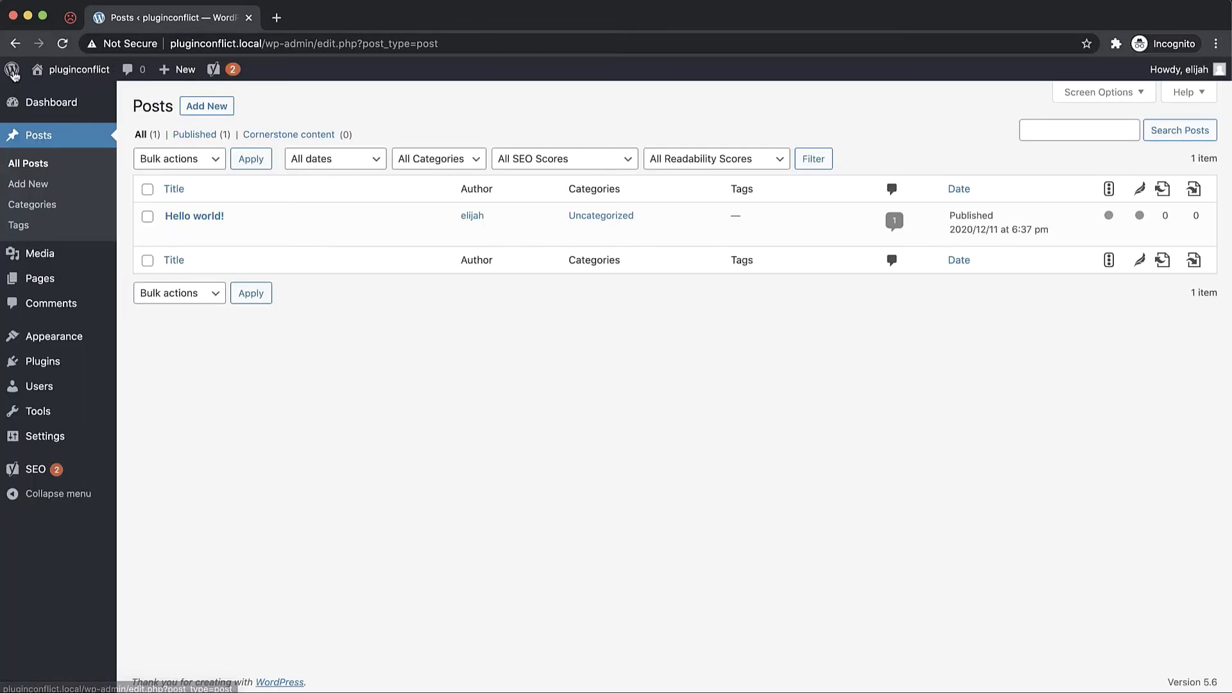
Activate the Classic Editor plugin and open the "Hello world!" post to check its Yoast SEO section
click(60, 367)
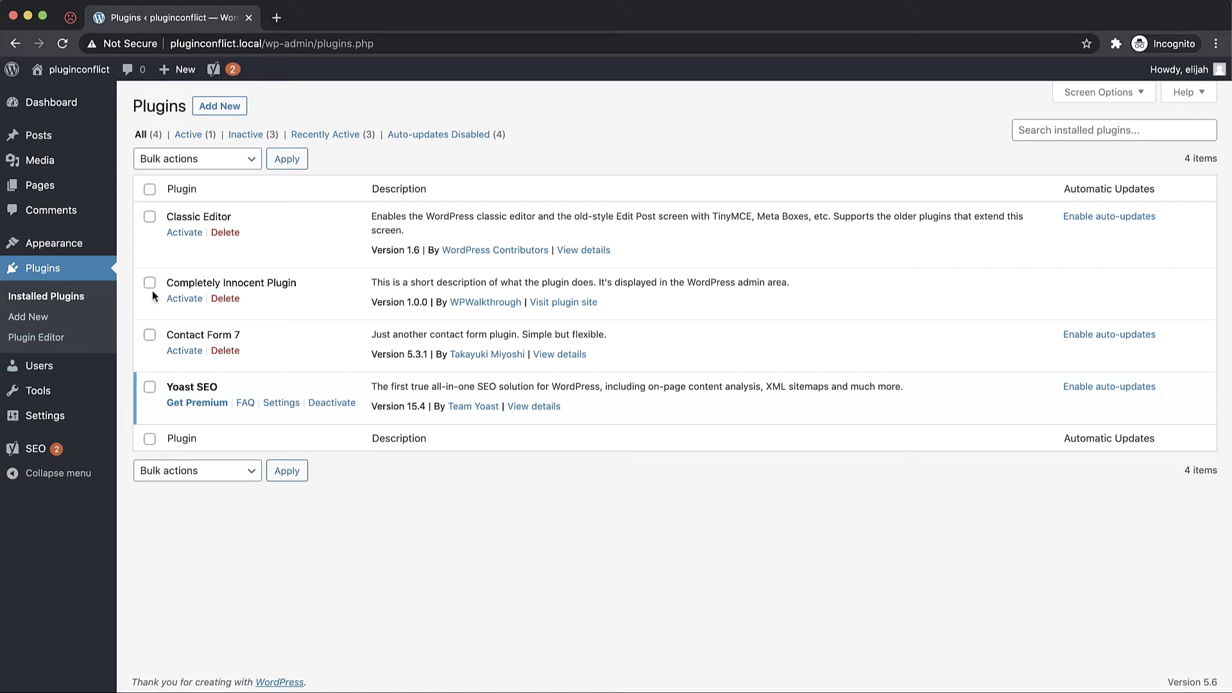
click(189, 233)
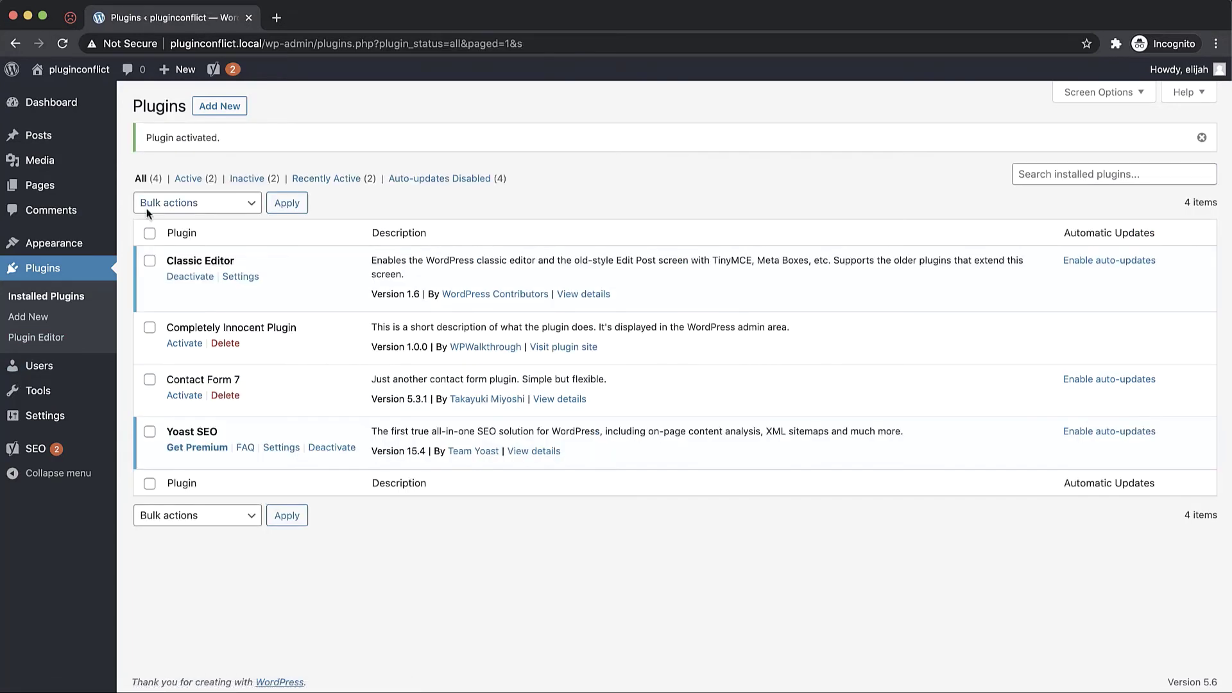
click(38, 135)
click(193, 217)
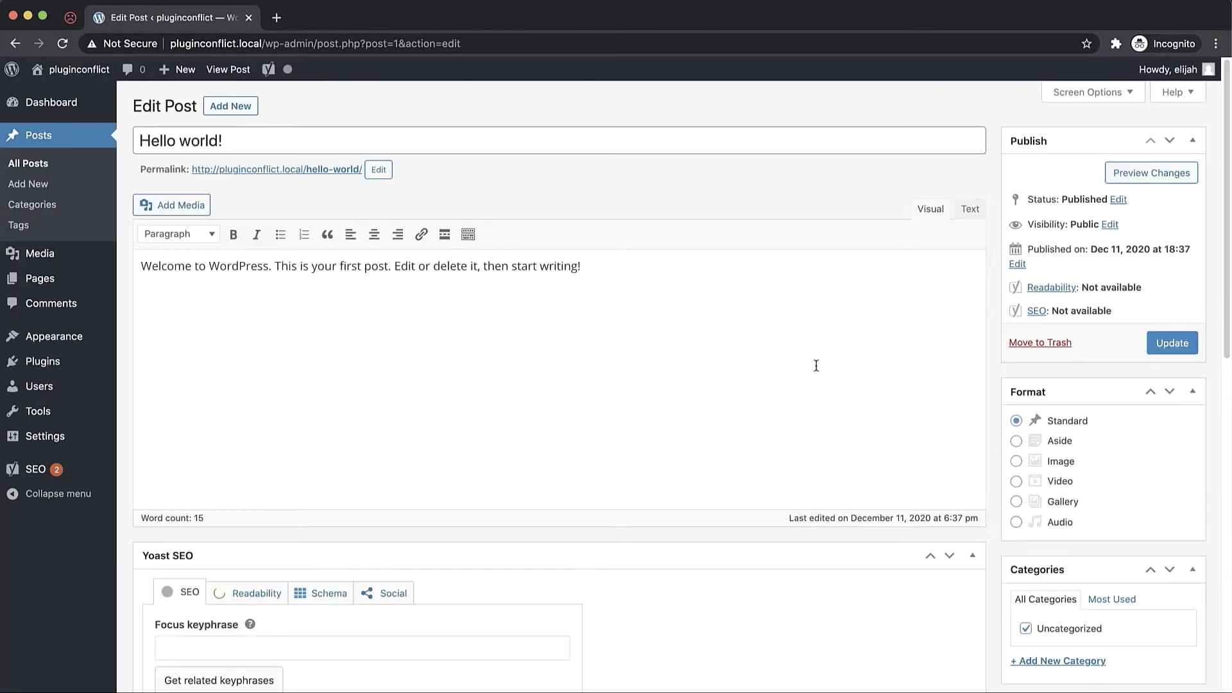
Activate the Contact Form 7 plugin and reopen the "Hello world!" post to check its Yoast SEO section
click(42, 361)
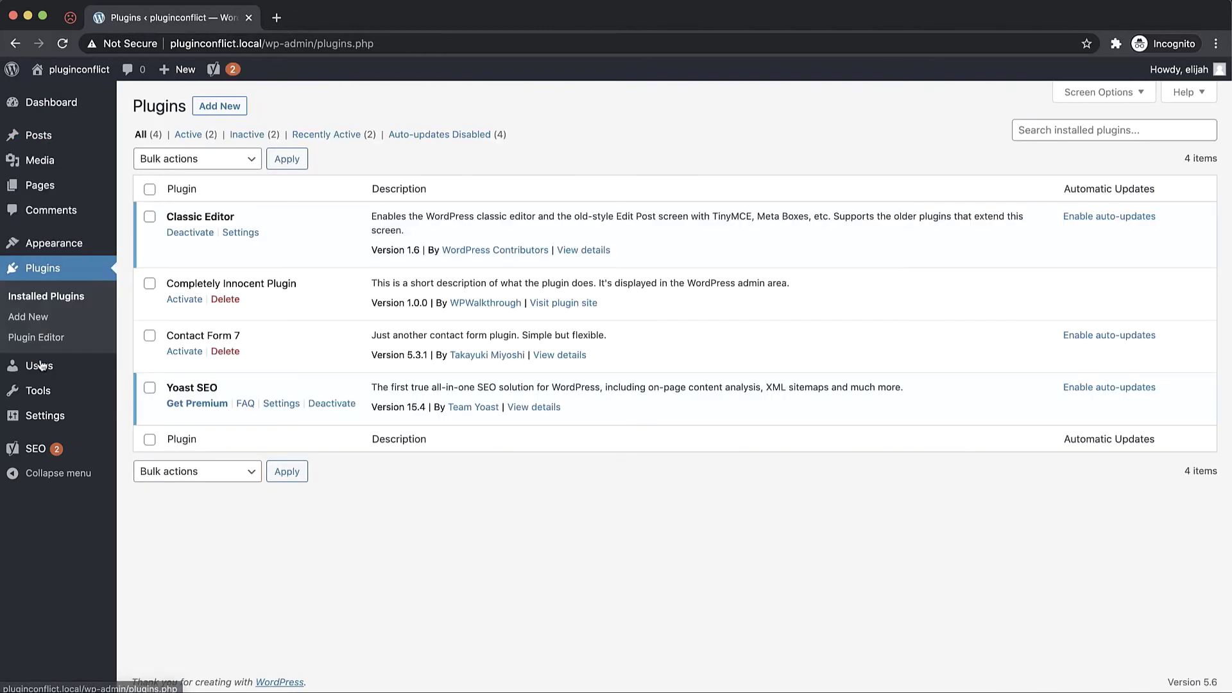
click(185, 351)
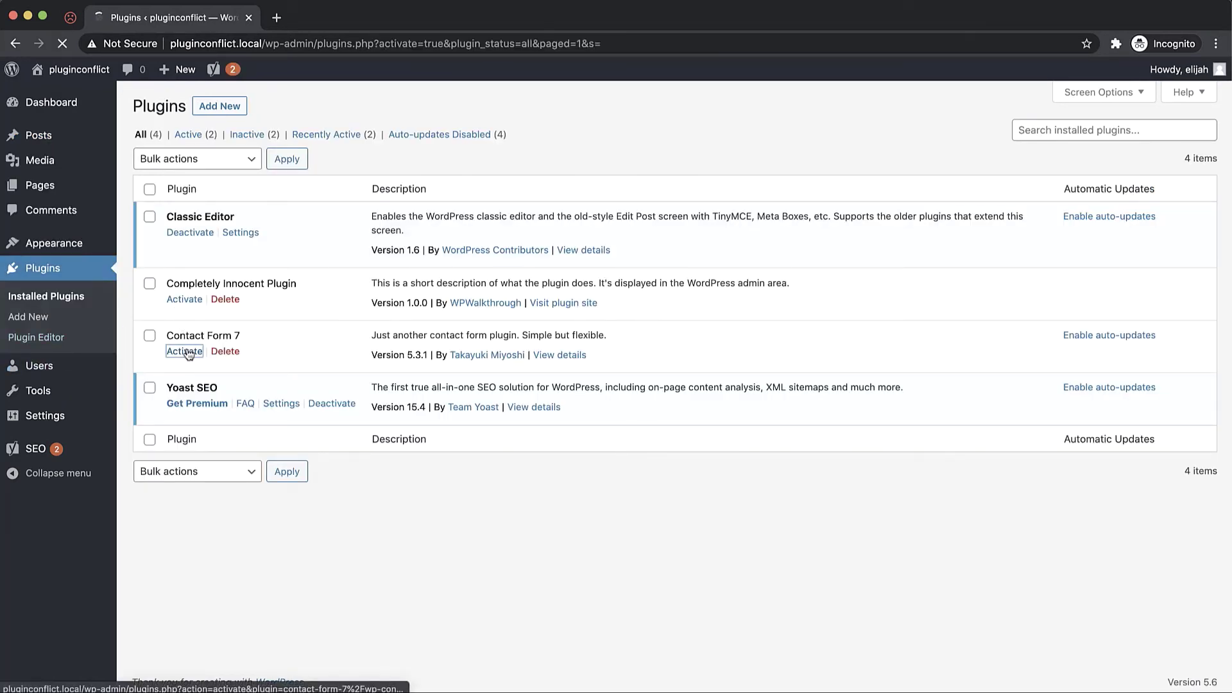
click(24, 136)
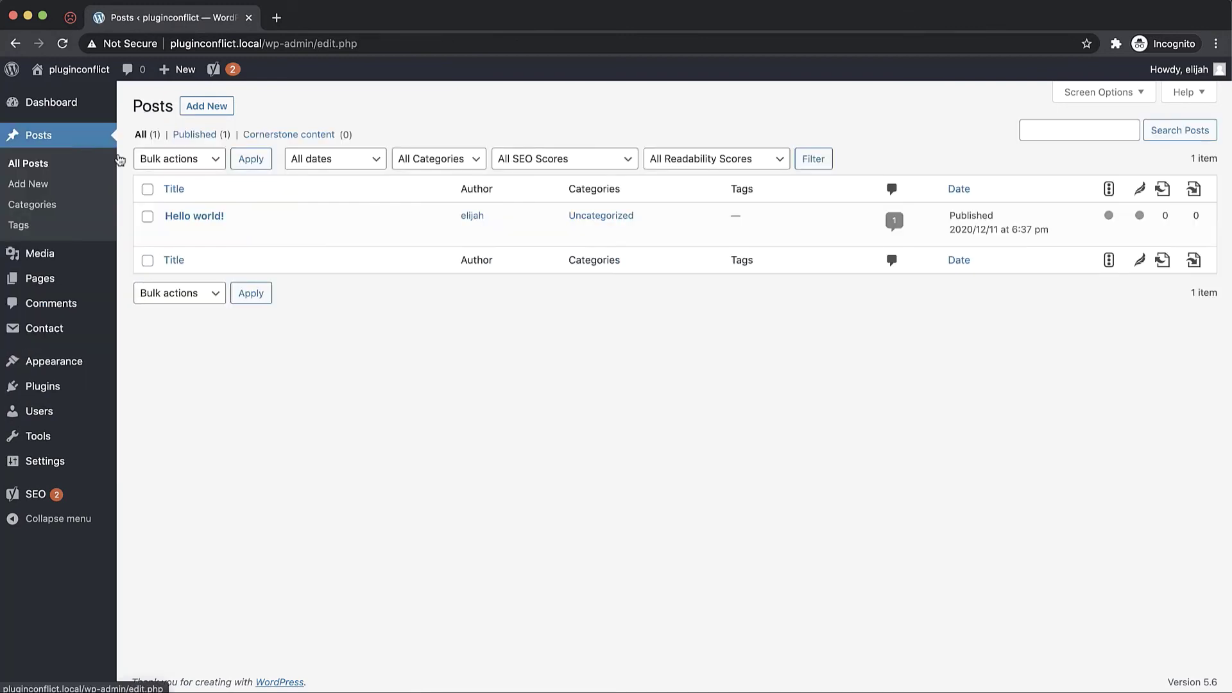
click(207, 216)
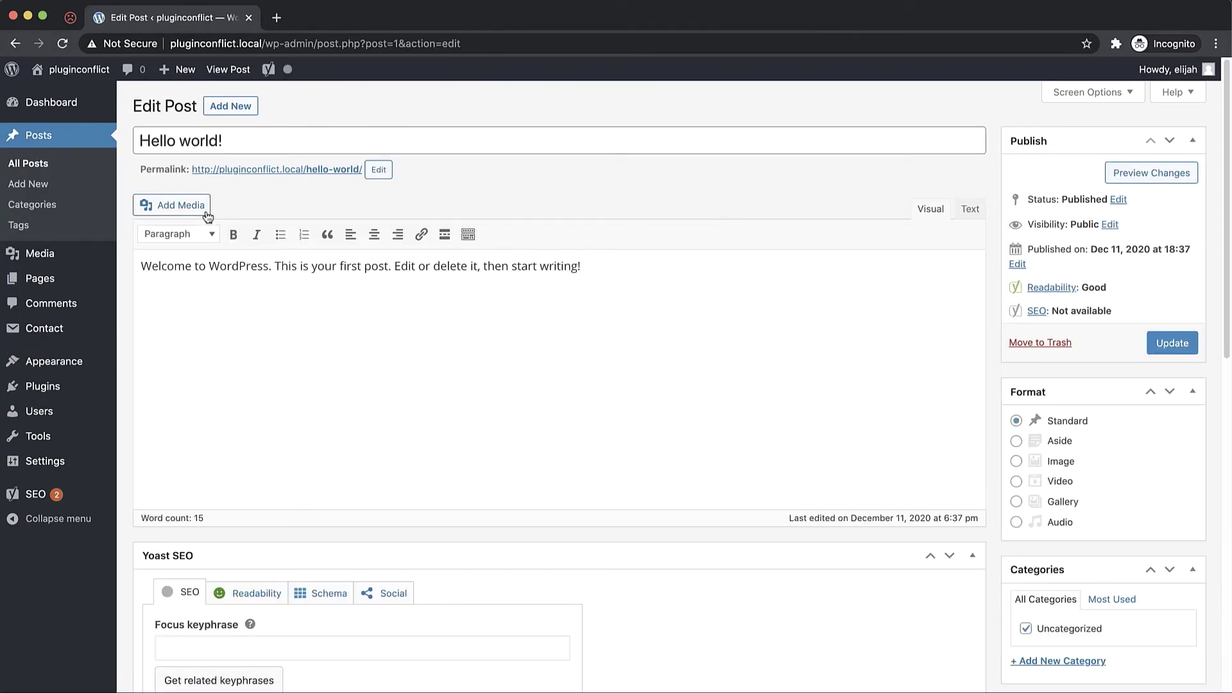
Activate Completely Innocent Plugin and reopen the "Hello world!" post to examine its Yoast SEO section
click(61, 385)
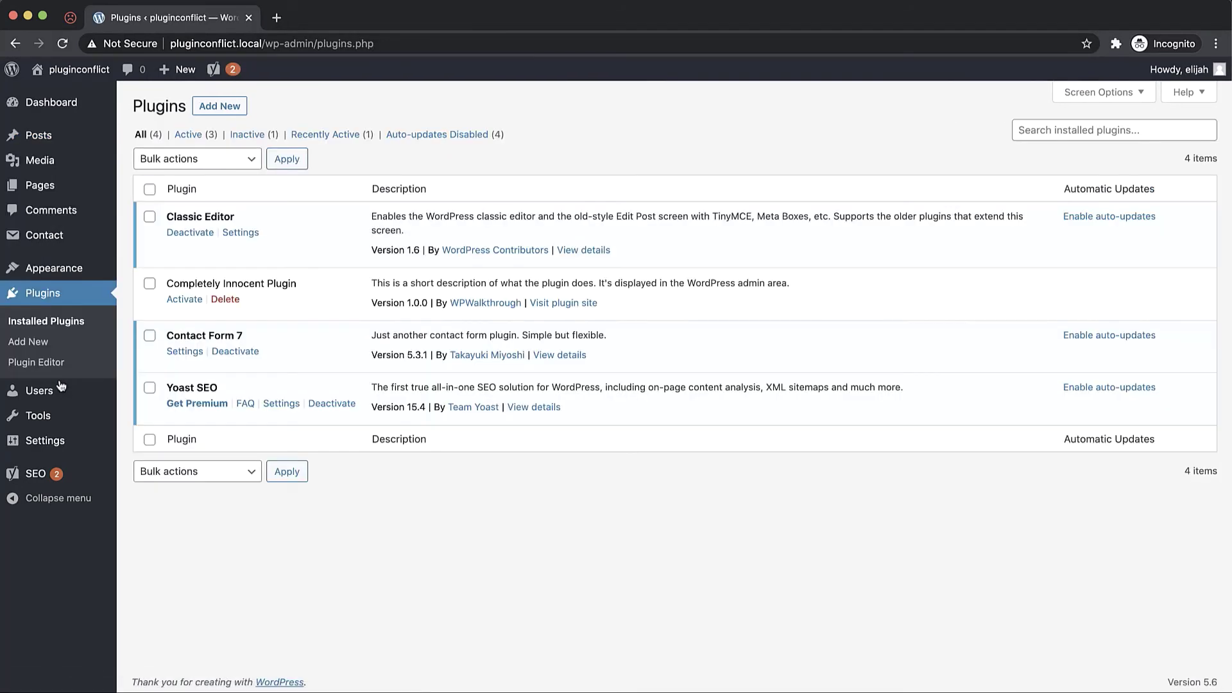
click(193, 303)
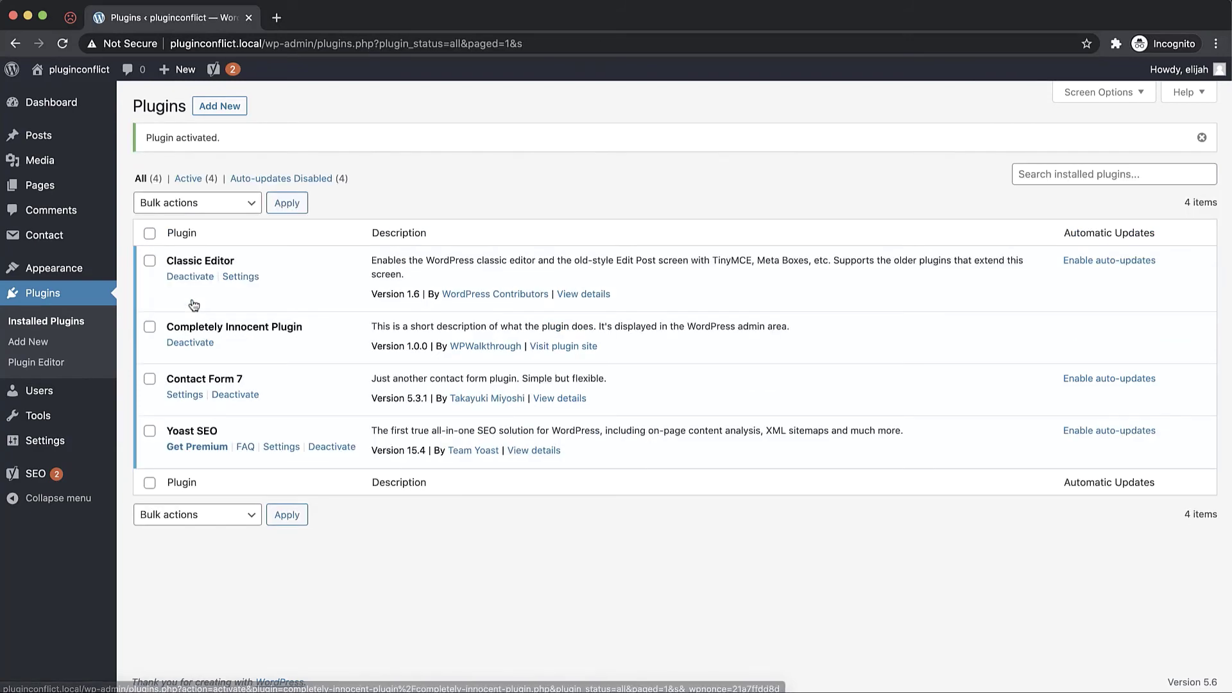
click(83, 134)
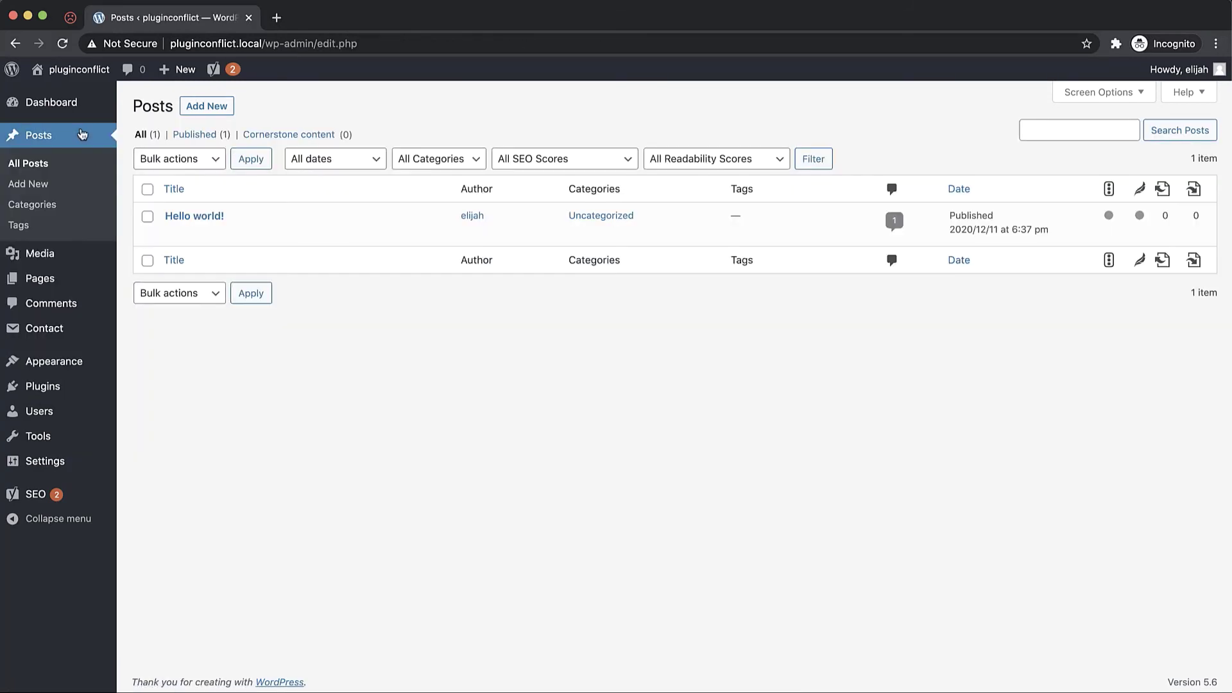
click(199, 215)
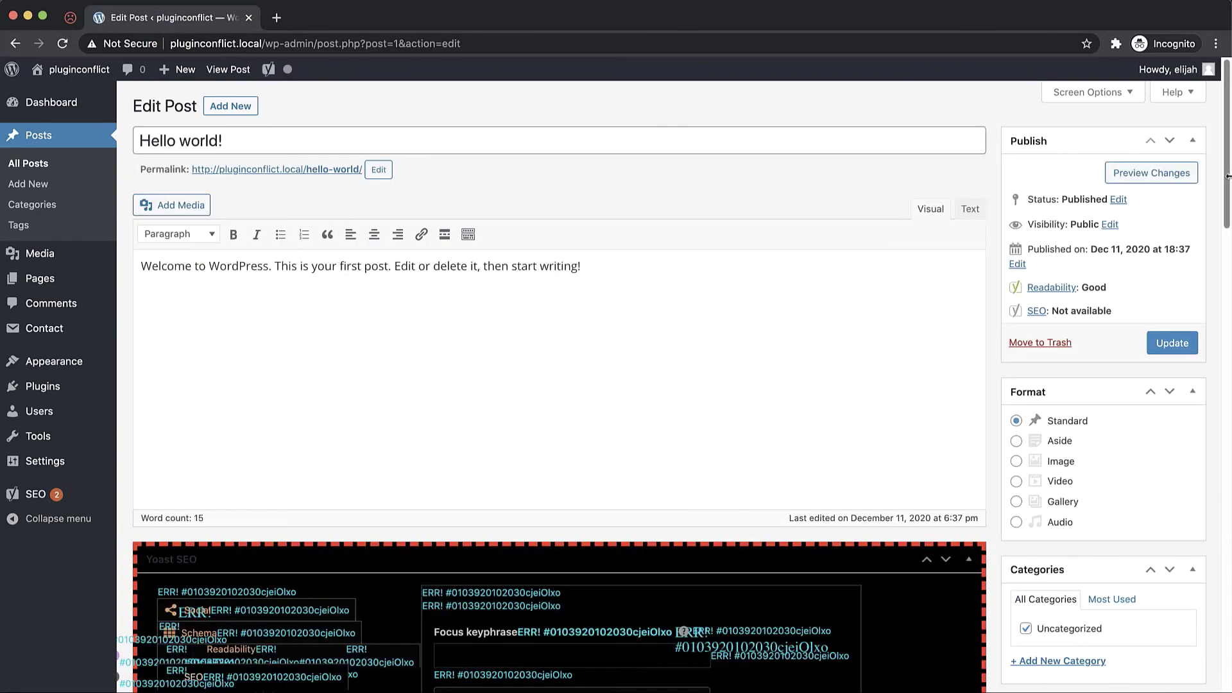
drag(1228, 180, 1228, 303)
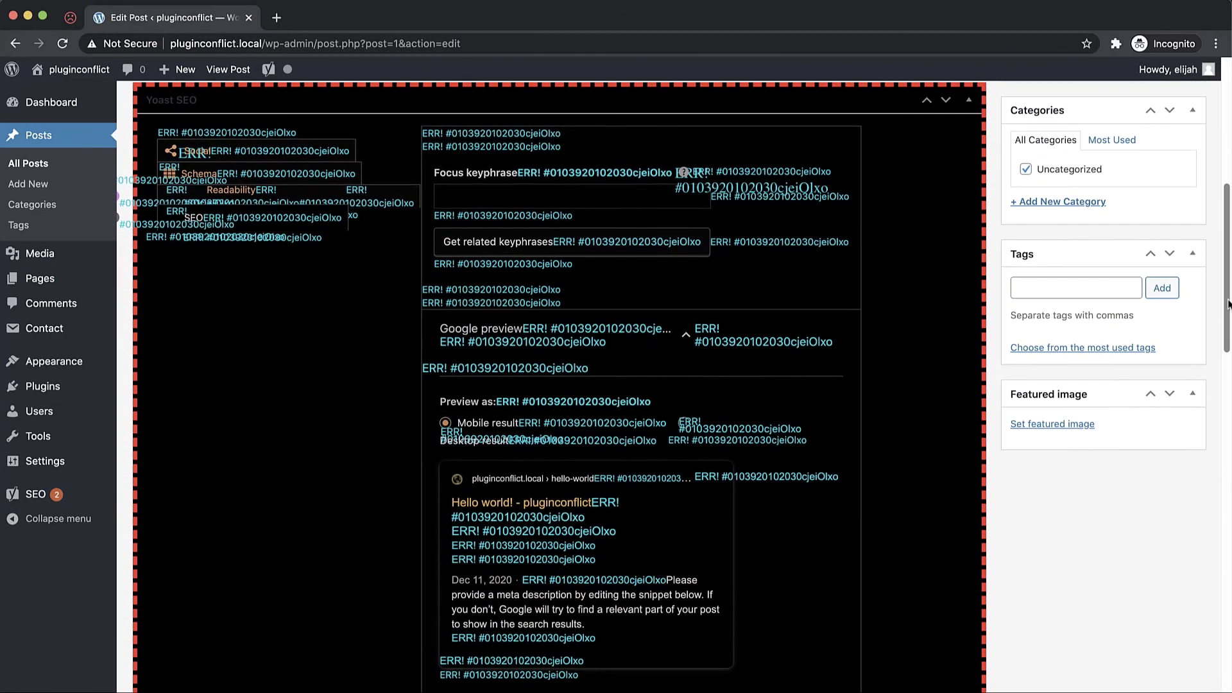